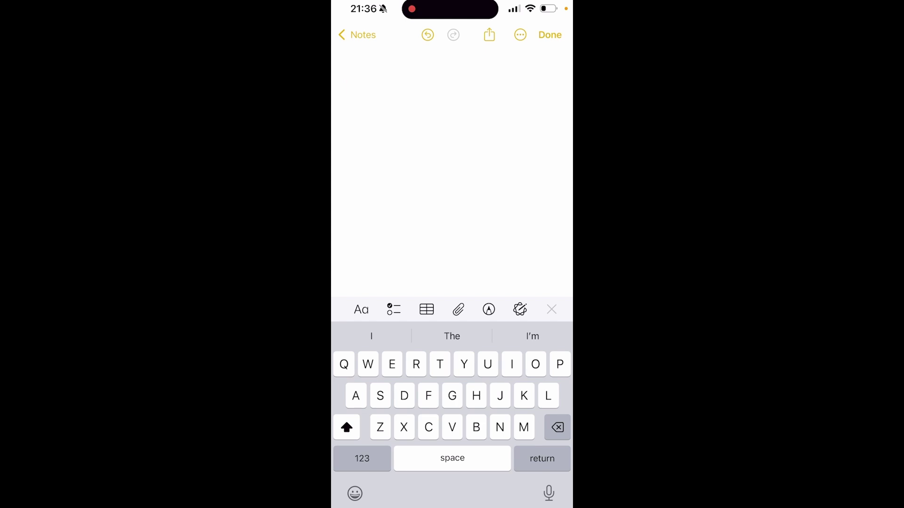
text(Http)
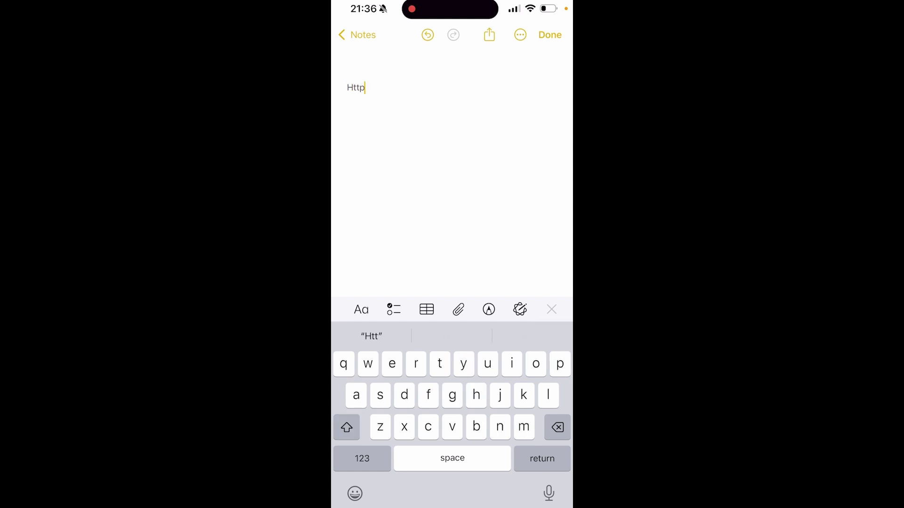
text(s:)
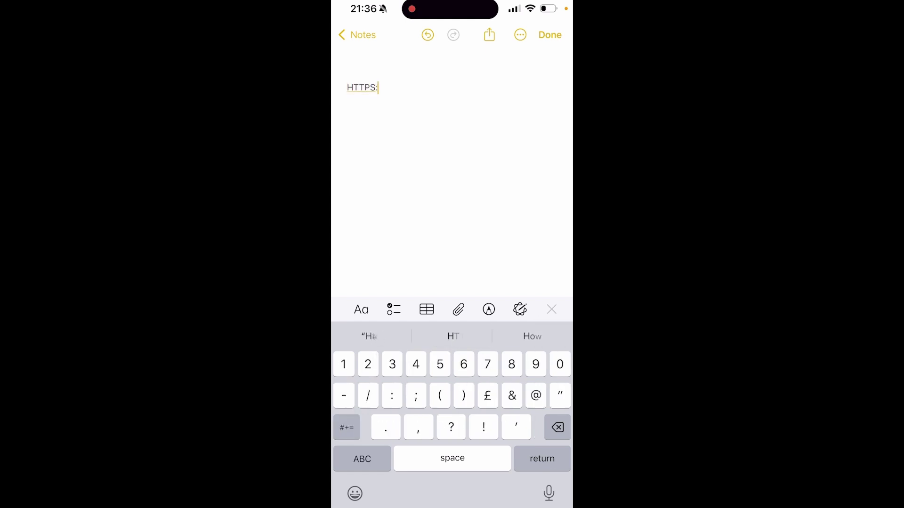
text(//)
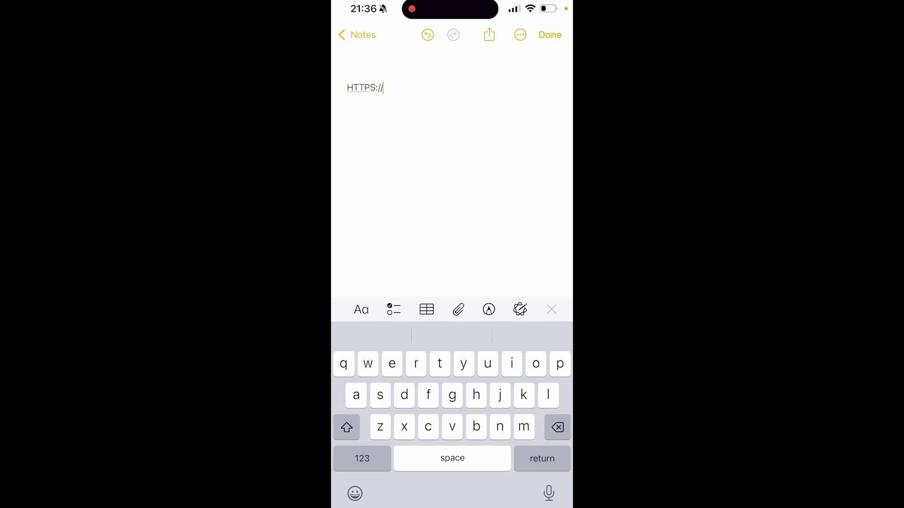
text(wa)
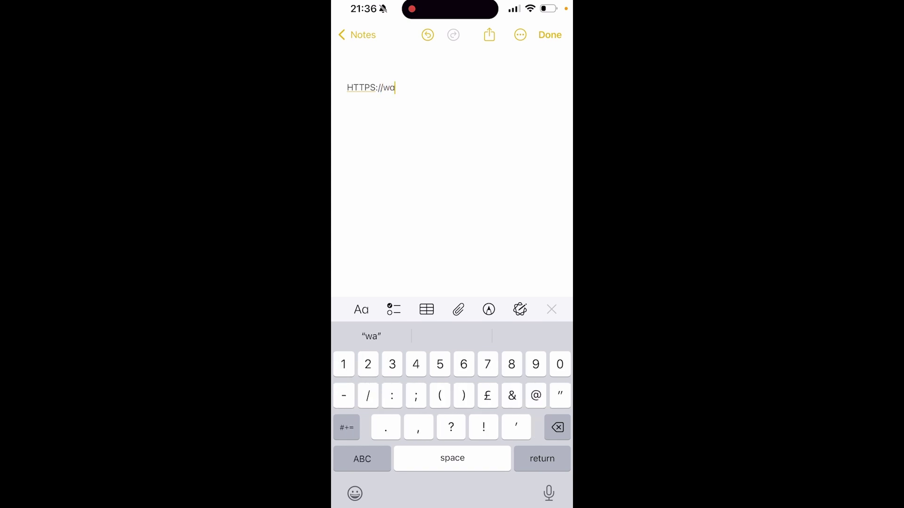
text(.me/)
text(44)
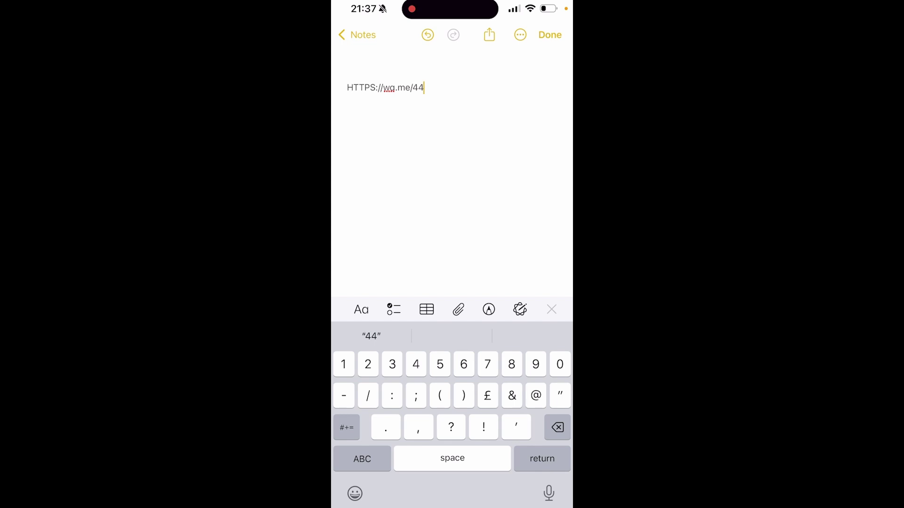
text(74)
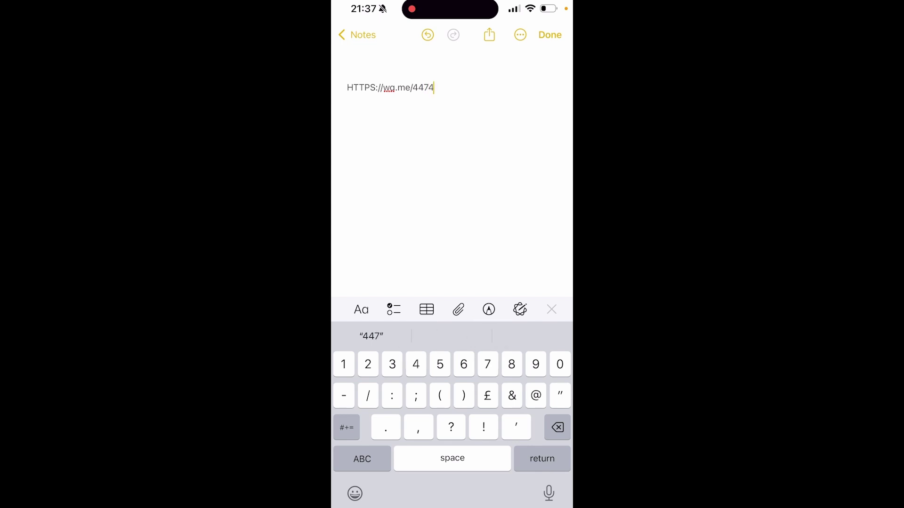